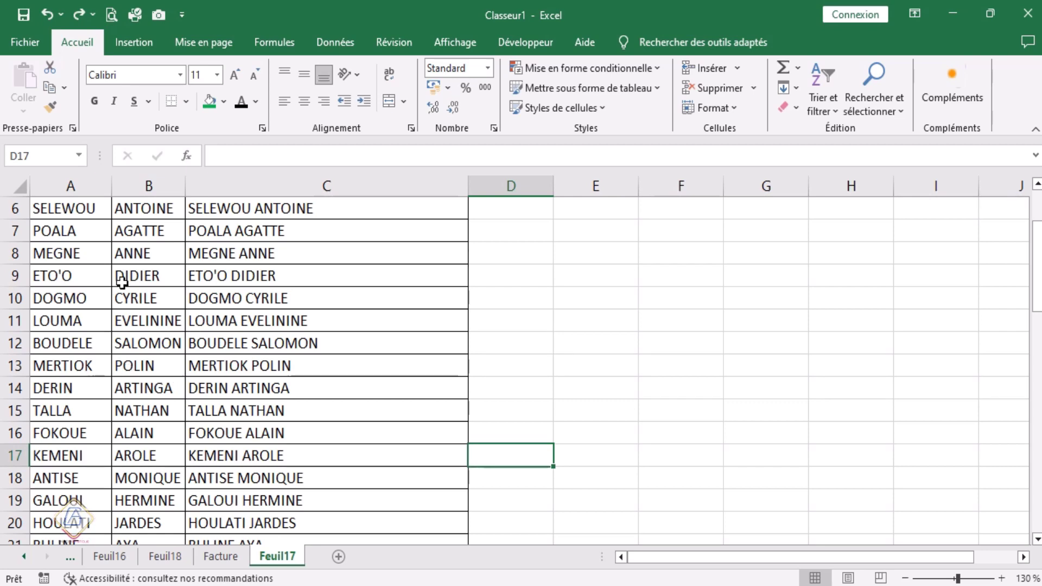
Look through the whole Nom, Prénom and Nom + Prénom list for repeated entries.
{"action": "scroll", "coordinate": [128, 294], "scroll_direction": "down", "scroll_amount": 3}
{"action": "scroll", "coordinate": [128, 294], "scroll_direction": "up", "scroll_amount": 3}
{"action": "scroll", "coordinate": [240, 368], "scroll_direction": "down", "scroll_amount": 7}
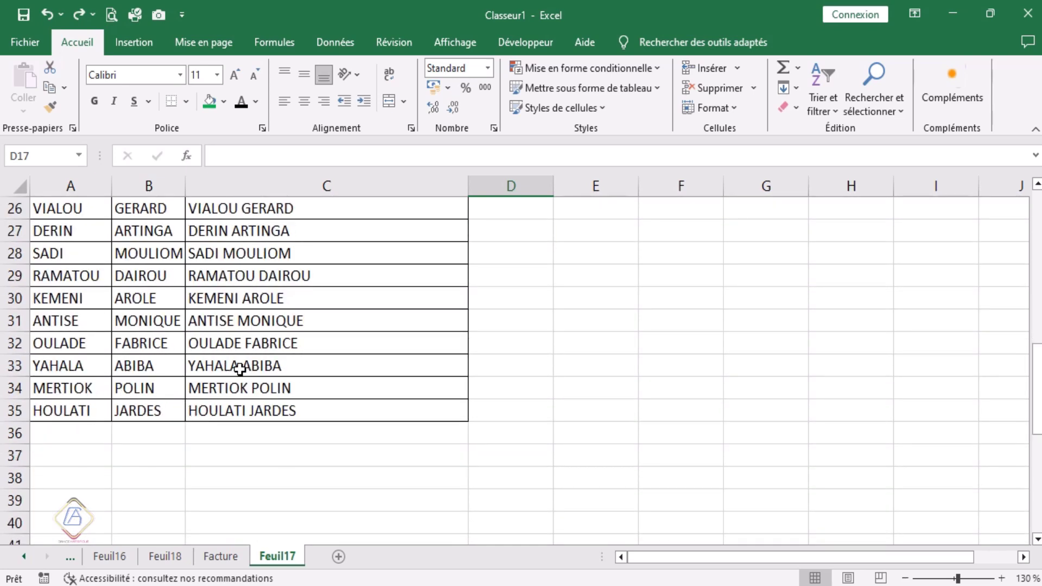
{"action": "scroll", "coordinate": [240, 369], "scroll_direction": "up", "scroll_amount": 7}
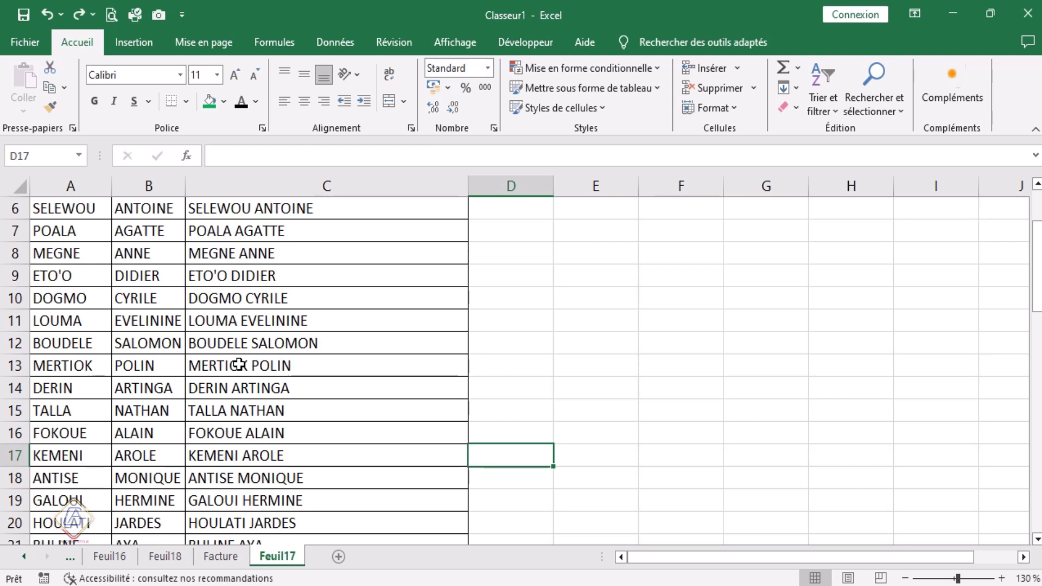
{"action": "scroll", "coordinate": [213, 369], "scroll_direction": "down", "scroll_amount": 5}
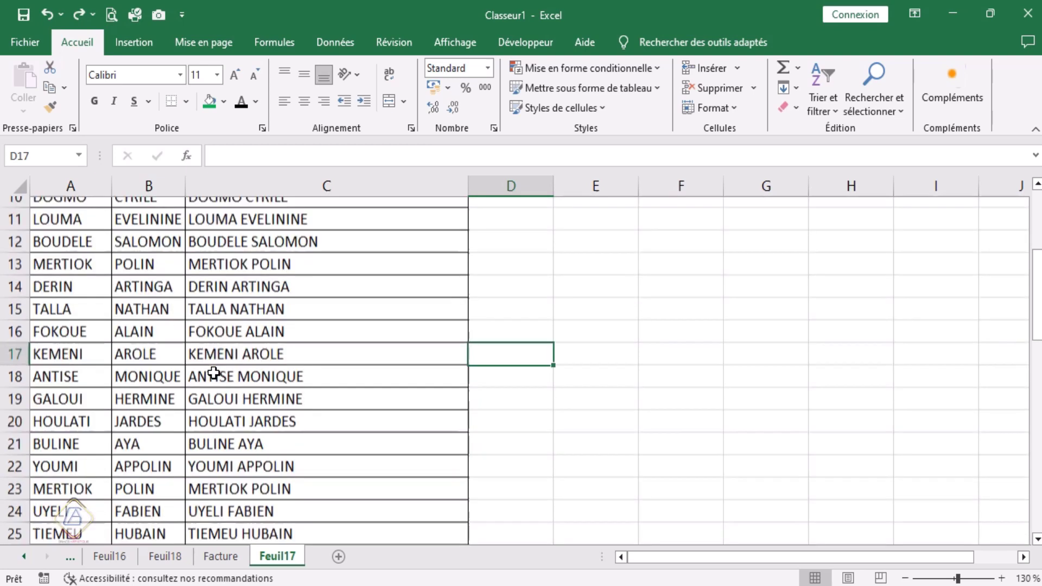
{"action": "scroll", "coordinate": [212, 370], "scroll_direction": "up", "scroll_amount": 5}
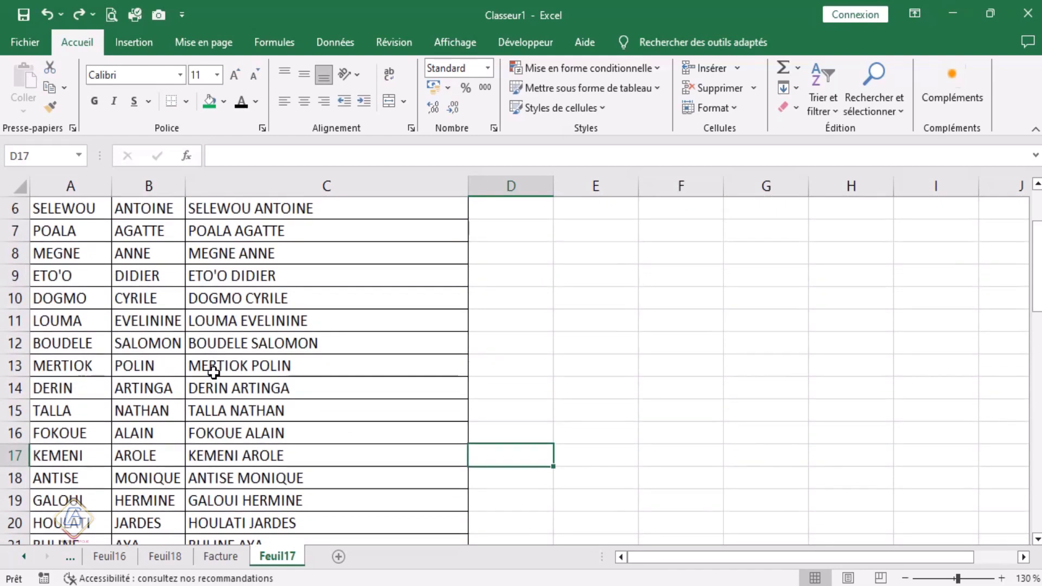
{"action": "scroll", "coordinate": [127, 369], "scroll_direction": "down", "scroll_amount": 1}
{"action": "scroll", "coordinate": [140, 369], "scroll_direction": "down", "scroll_amount": 4}
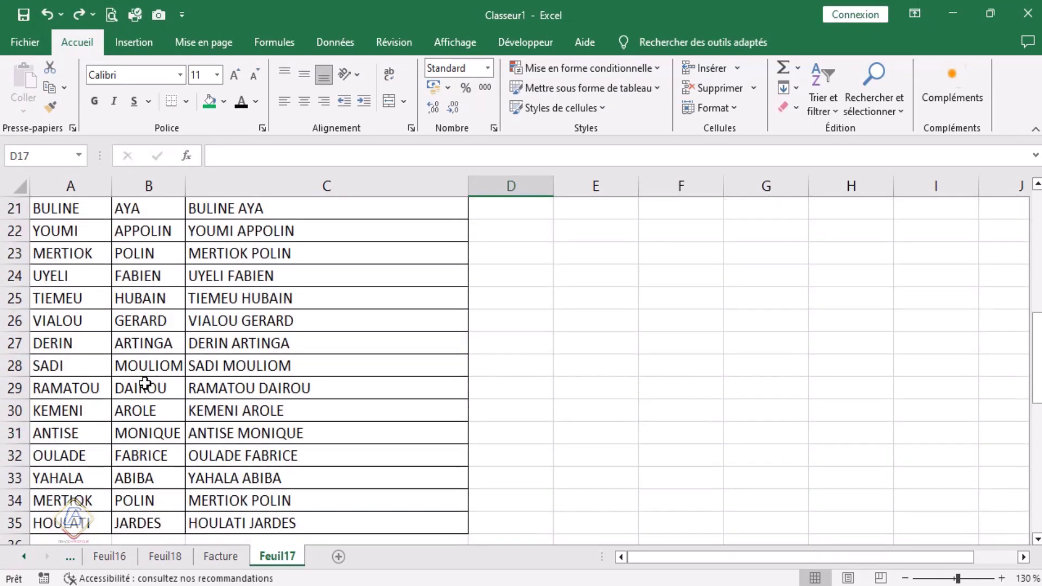
{"action": "scroll", "coordinate": [145, 389], "scroll_direction": "down", "scroll_amount": 2}
{"action": "scroll", "coordinate": [145, 389], "scroll_direction": "up", "scroll_amount": 8}
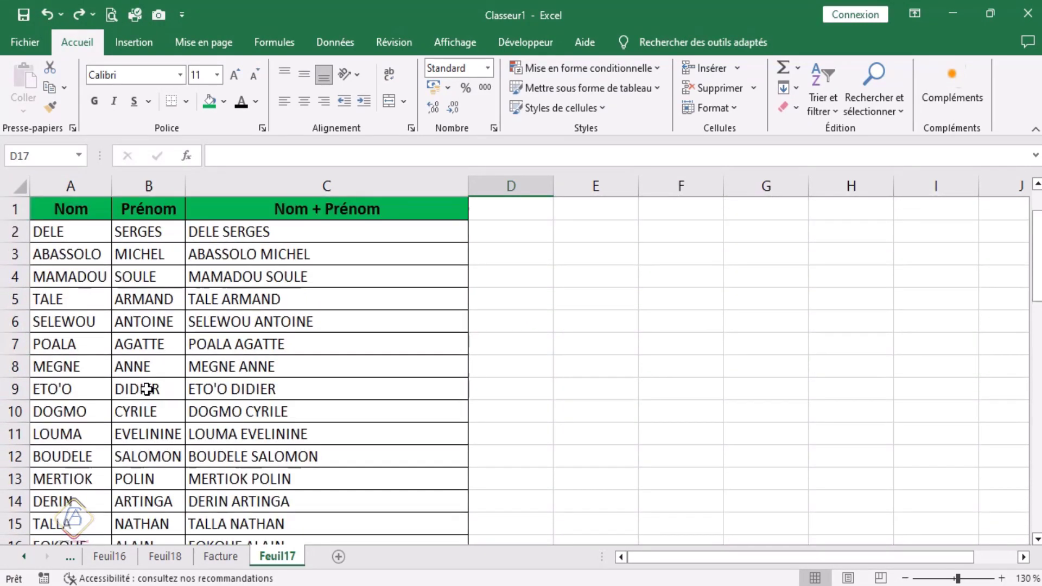
Highlight duplicate values across the whole name table using conditional formatting with "Remplissage rouge clair avec texte rouge foncé".
{"action": "left_click", "coordinate": [218, 346]}
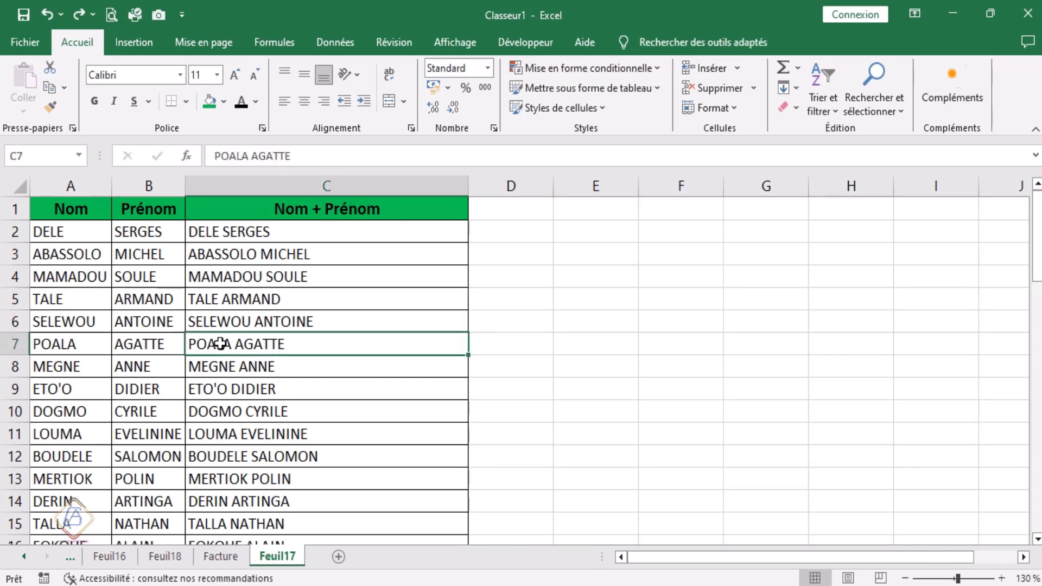
{"action": "key", "text": "ctrl+a"}
{"action": "scroll", "coordinate": [228, 342], "scroll_direction": "down", "scroll_amount": 1}
{"action": "scroll", "coordinate": [239, 339], "scroll_direction": "up", "scroll_amount": 1}
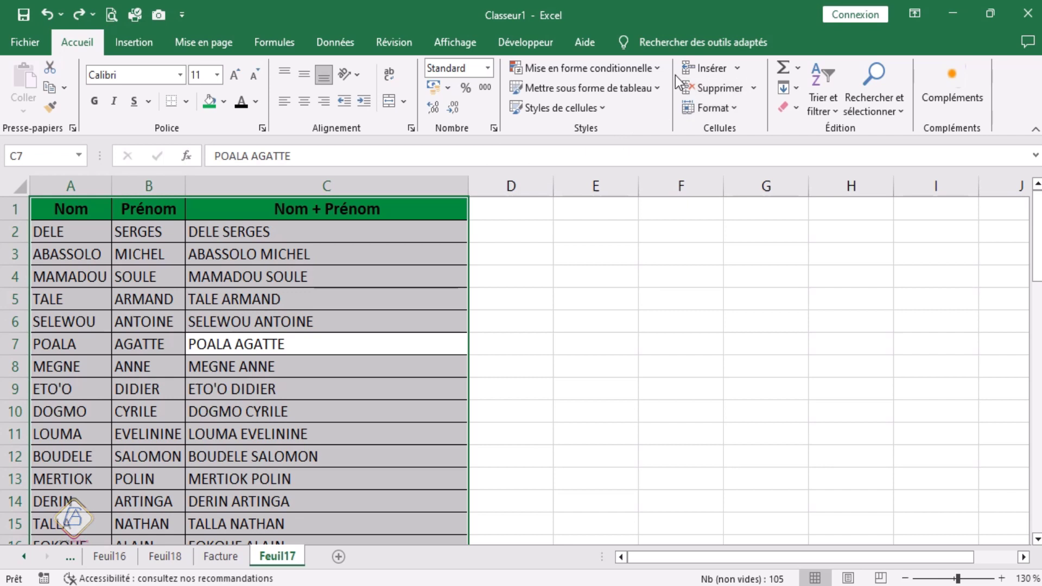
{"action": "left_click", "coordinate": [655, 66]}
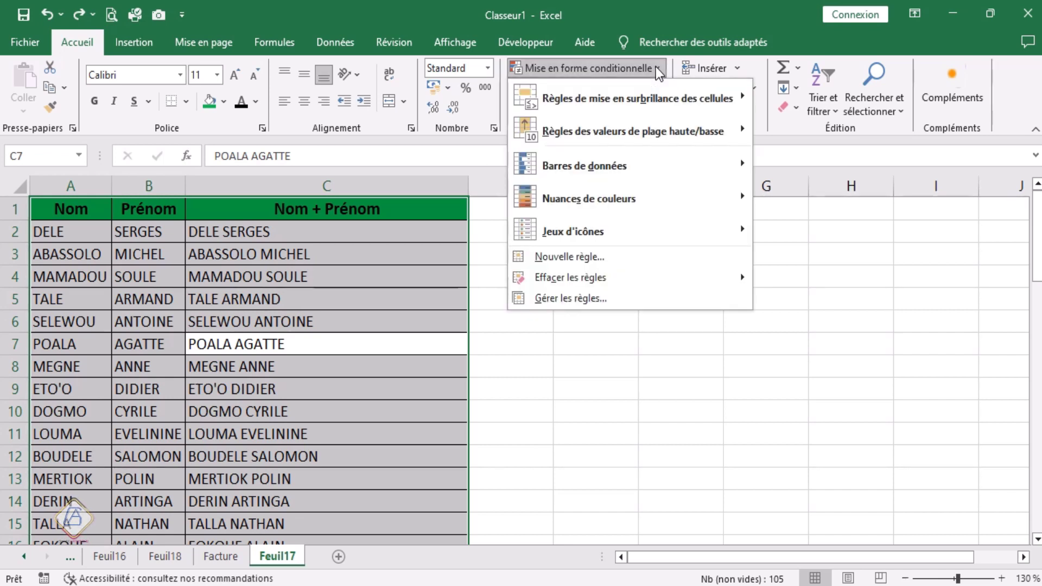
{"action": "mouse_move", "coordinate": [658, 100]}
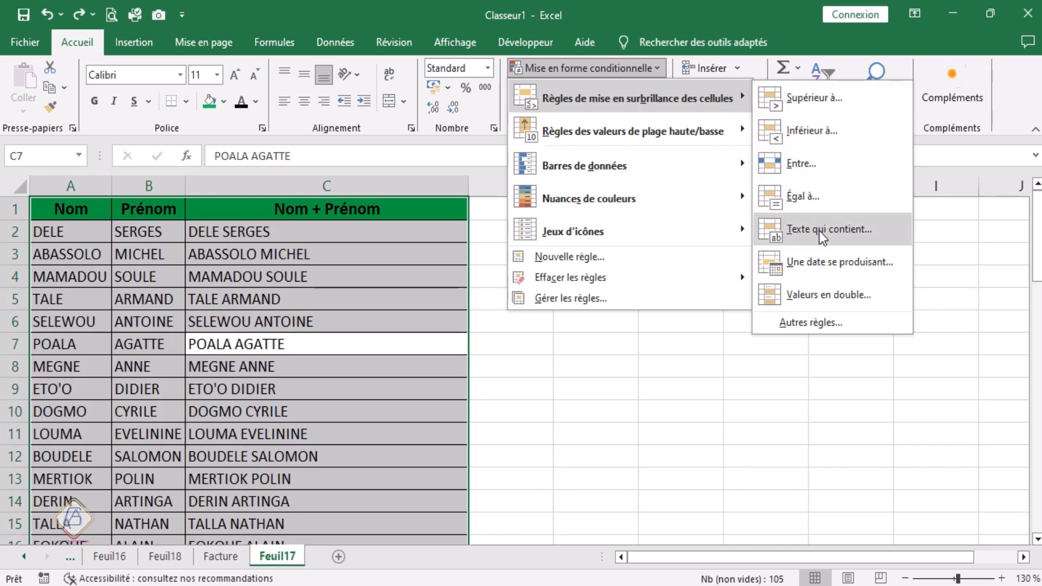
{"action": "left_click", "coordinate": [819, 296]}
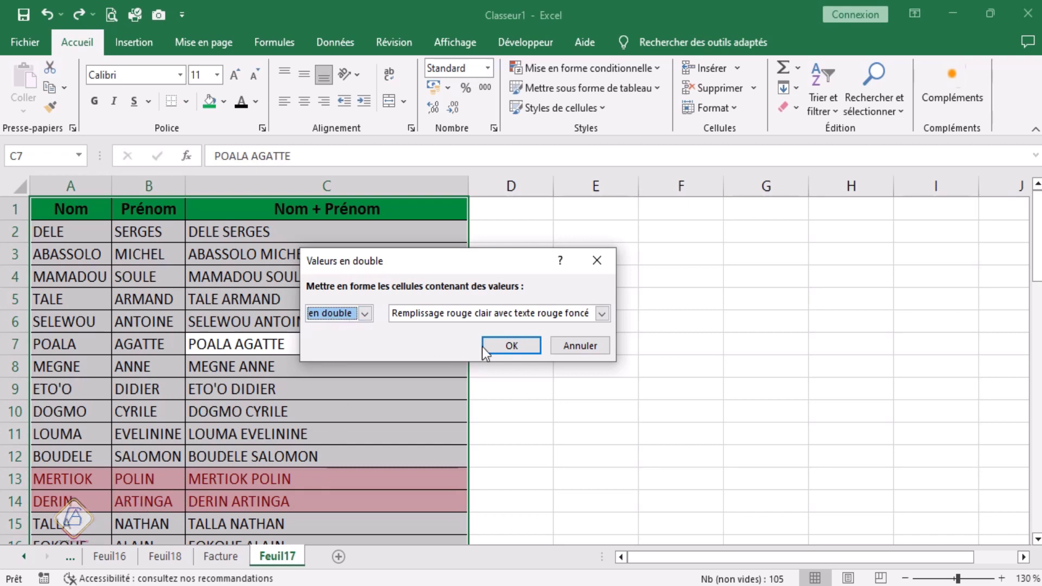
{"action": "left_click", "coordinate": [509, 348]}
Examine which rows of the name table are highlighted as duplicates.
{"action": "scroll", "coordinate": [375, 369], "scroll_direction": "down", "scroll_amount": 5}
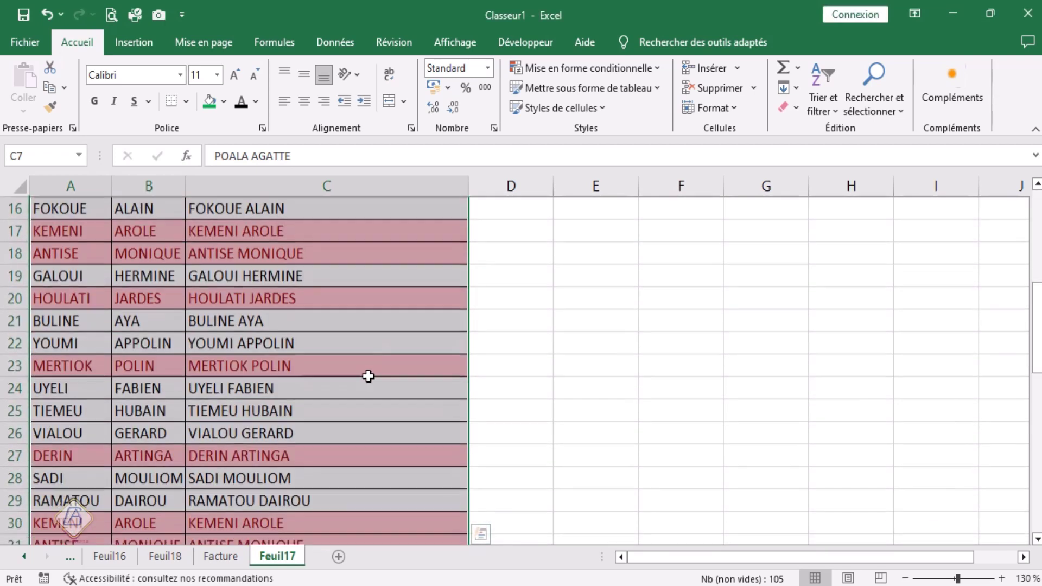
{"action": "scroll", "coordinate": [364, 377], "scroll_direction": "up", "scroll_amount": 3}
{"action": "scroll", "coordinate": [347, 381], "scroll_direction": "up", "scroll_amount": 2}
{"action": "scroll", "coordinate": [279, 374], "scroll_direction": "down", "scroll_amount": 3}
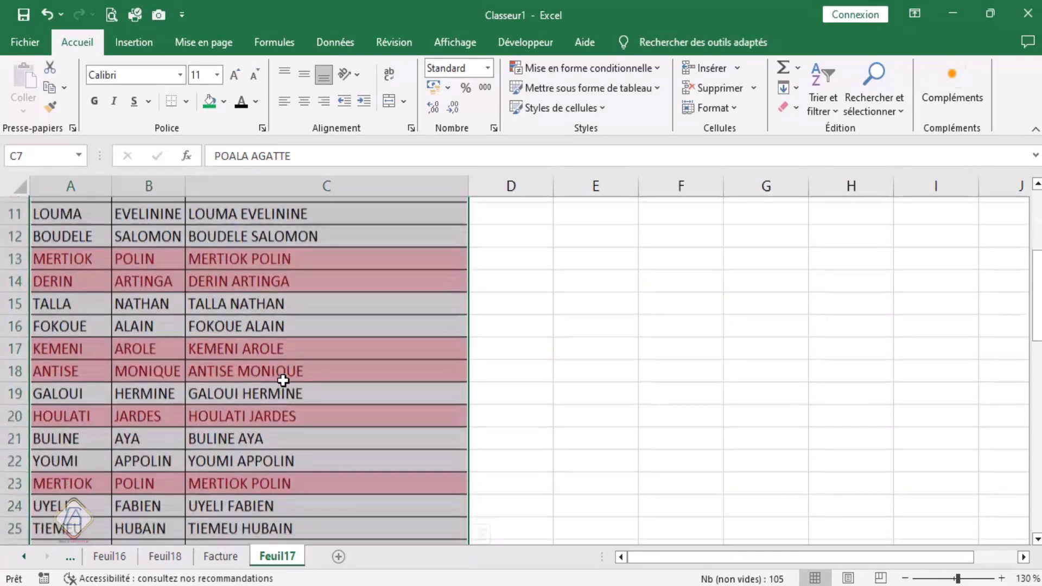
{"action": "scroll", "coordinate": [269, 381], "scroll_direction": "down", "scroll_amount": 5}
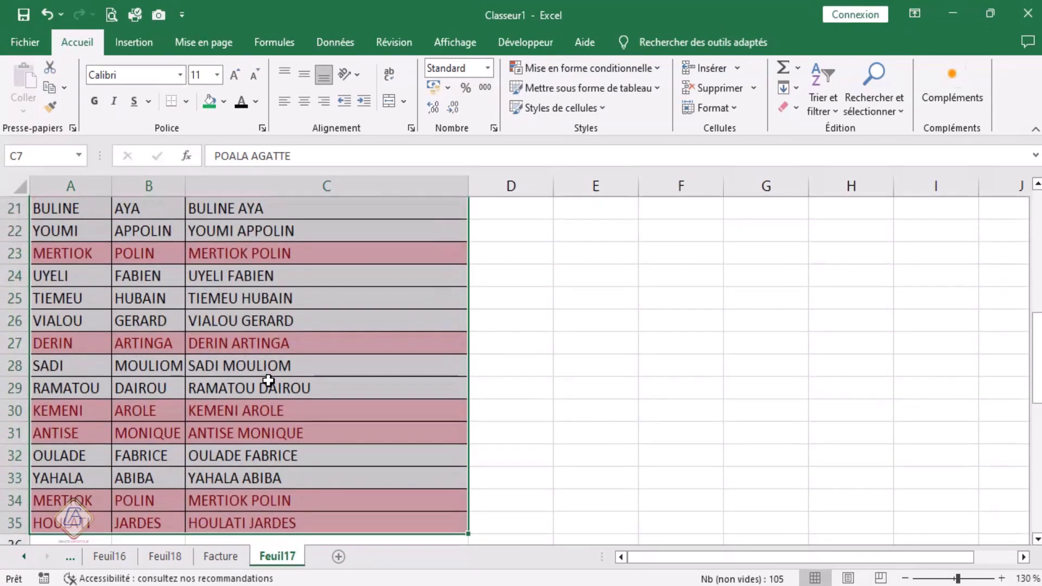
{"action": "scroll", "coordinate": [268, 381], "scroll_direction": "up", "scroll_amount": 2}
{"action": "scroll", "coordinate": [272, 487], "scroll_direction": "up", "scroll_amount": 2}
{"action": "scroll", "coordinate": [272, 487], "scroll_direction": "up", "scroll_amount": 3}
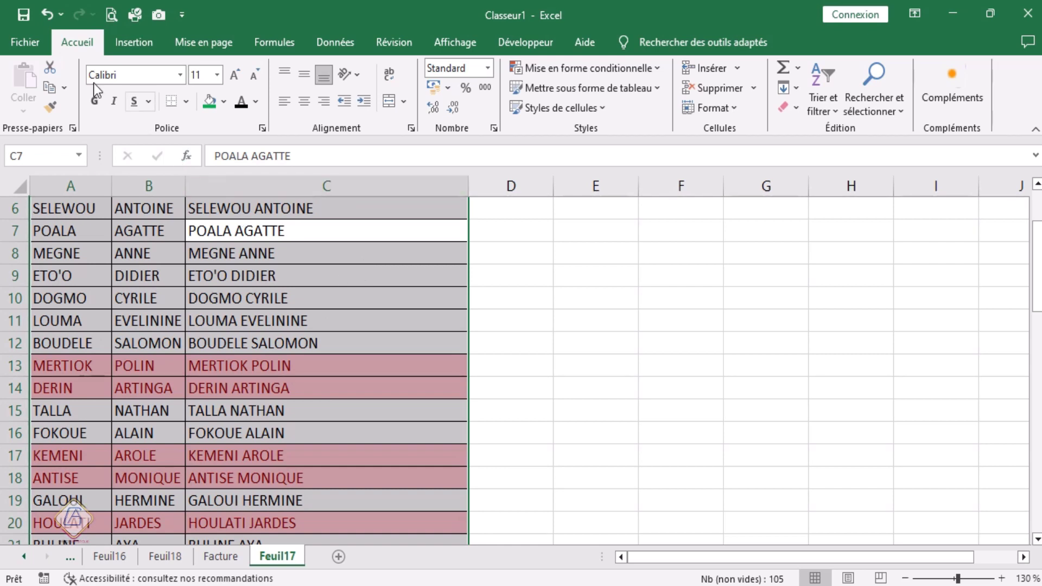
Remove duplicate rows from the table, comparing the Nom, Prénom and Nom + Prénom columns and treating the first row as headers.
{"action": "left_click", "coordinate": [341, 45]}
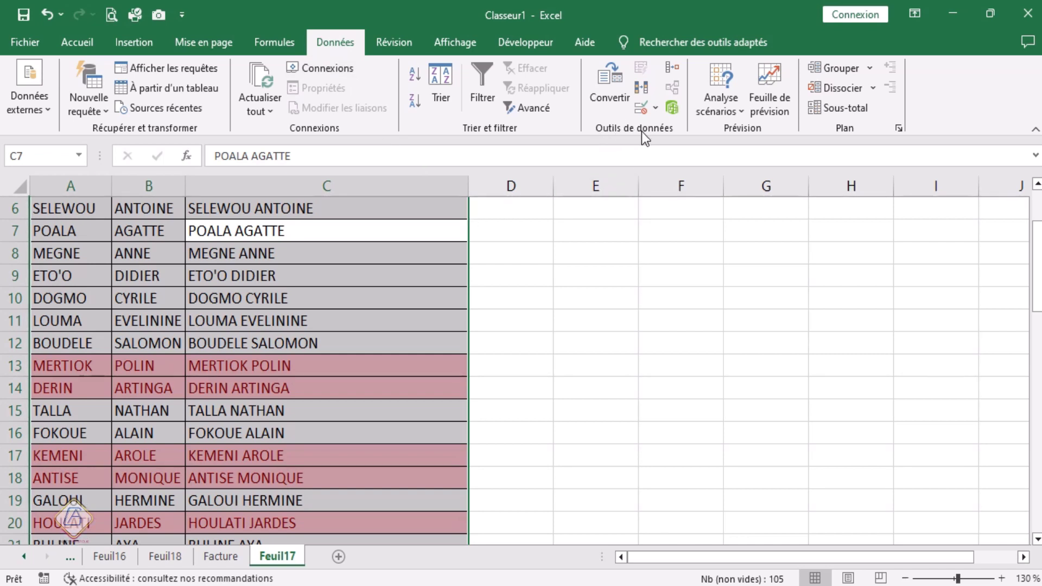
{"action": "left_click", "coordinate": [644, 87]}
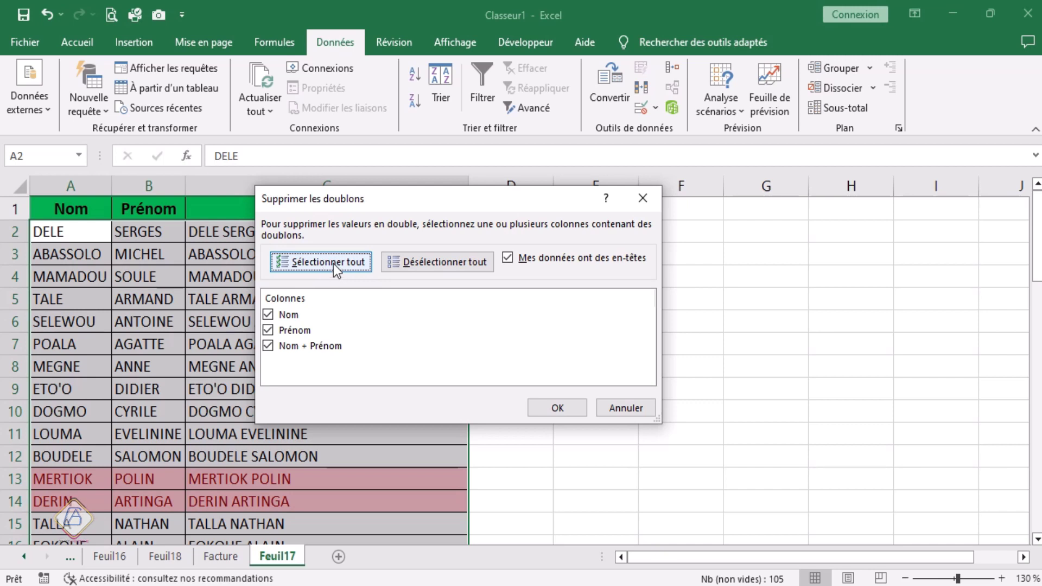
{"action": "left_click", "coordinate": [540, 409]}
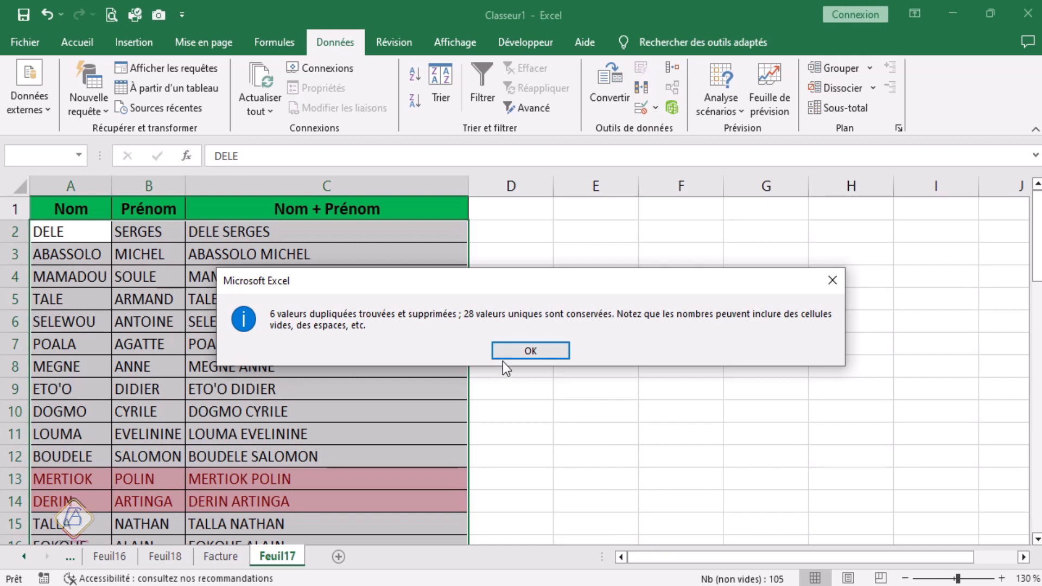
{"action": "left_click", "coordinate": [541, 350]}
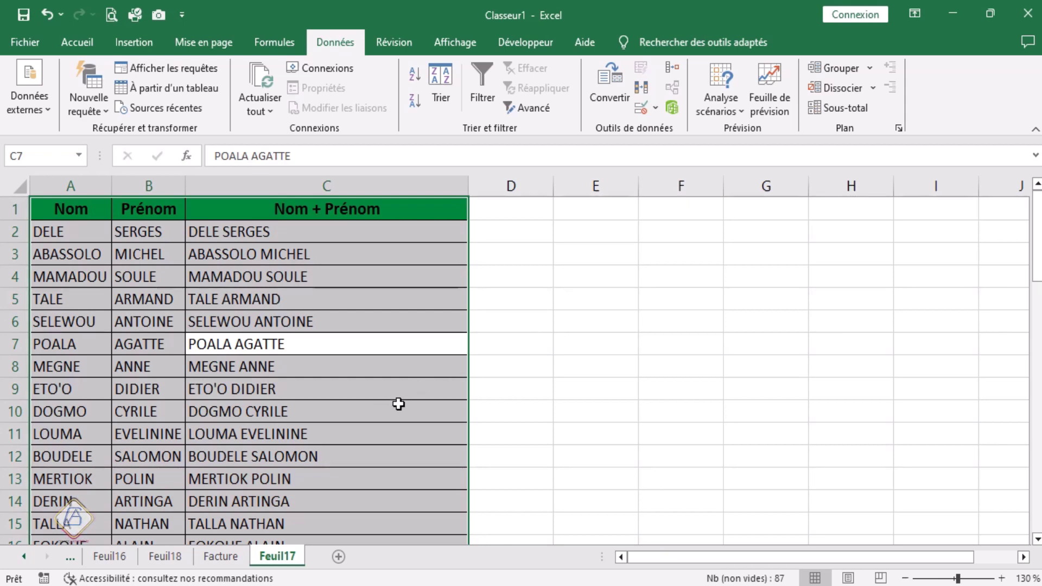
Check the cleaned name list from top to bottom for any remaining highlighted duplicates.
{"action": "scroll", "coordinate": [399, 404], "scroll_direction": "down", "scroll_amount": 3}
{"action": "scroll", "coordinate": [207, 405], "scroll_direction": "up", "scroll_amount": 2}
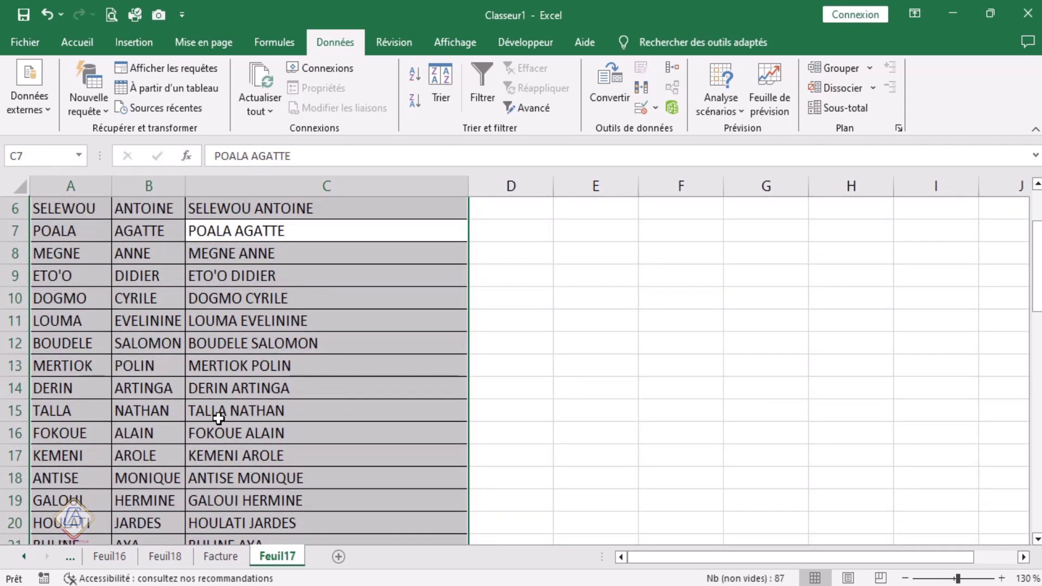
{"action": "scroll", "coordinate": [218, 418], "scroll_direction": "down", "scroll_amount": 2}
{"action": "scroll", "coordinate": [219, 418], "scroll_direction": "down", "scroll_amount": 3}
{"action": "scroll", "coordinate": [216, 421], "scroll_direction": "up", "scroll_amount": 3}
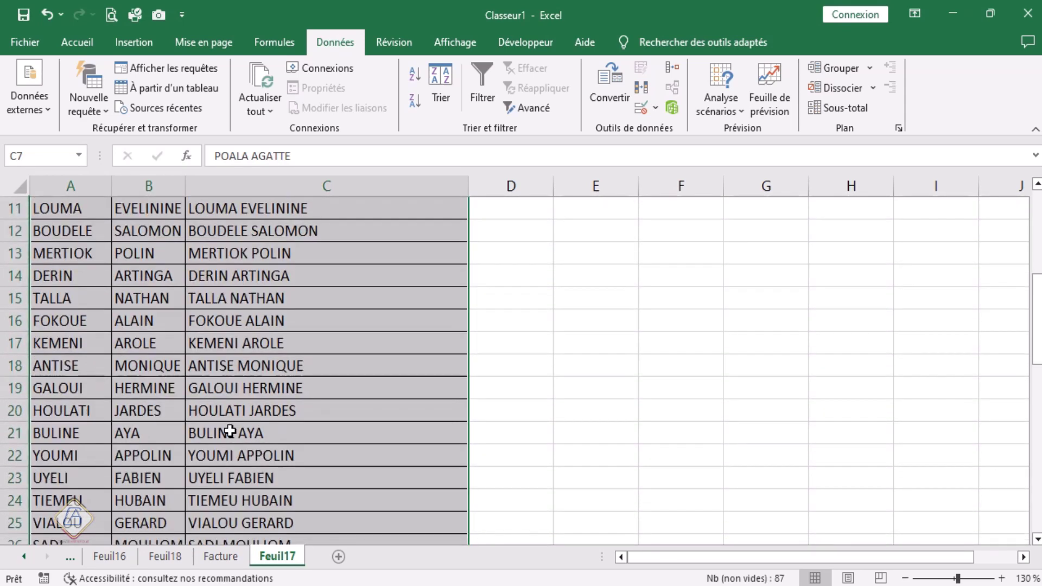
{"action": "left_click", "coordinate": [229, 431]}
{"action": "scroll", "coordinate": [232, 428], "scroll_direction": "up", "scroll_amount": 3}
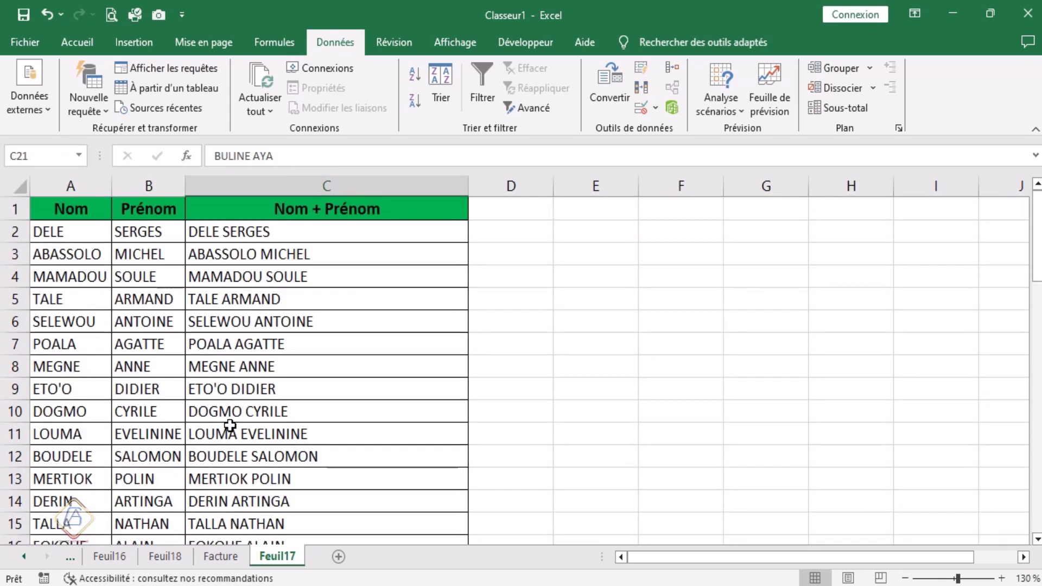
Apply the duplicate-values rule with "Remplissage rouge clair avec texte rouge foncé" to the whole cleaned table again and check its rows.
{"action": "left_click", "coordinate": [200, 370]}
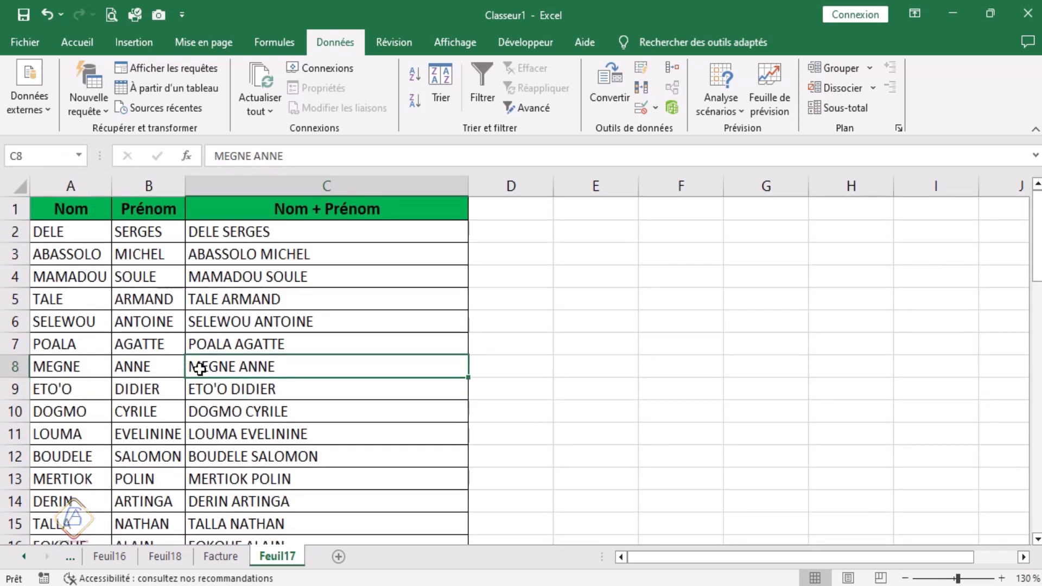
{"action": "key", "text": "ctrl+a"}
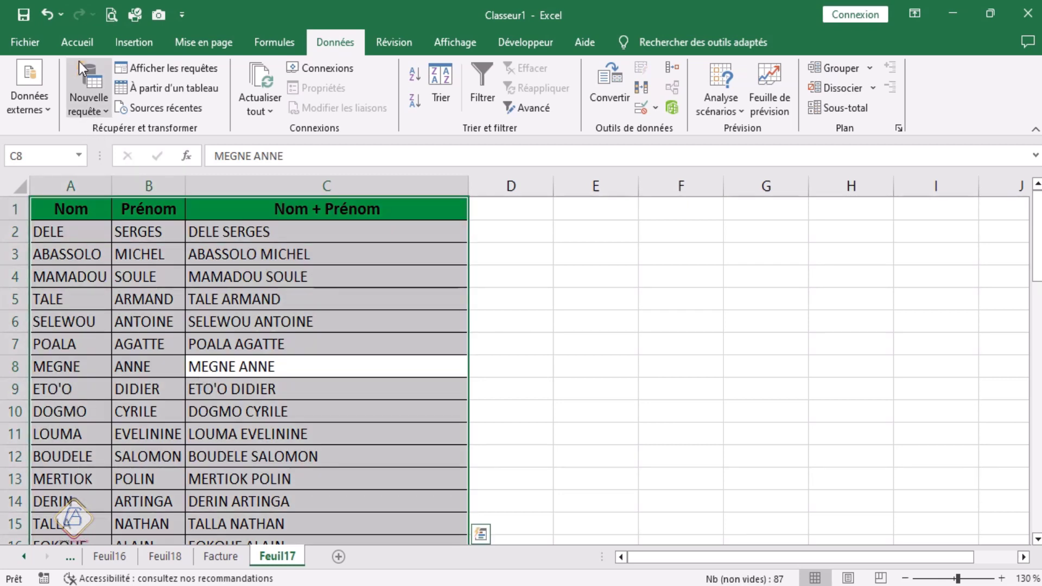
{"action": "left_click", "coordinate": [75, 41]}
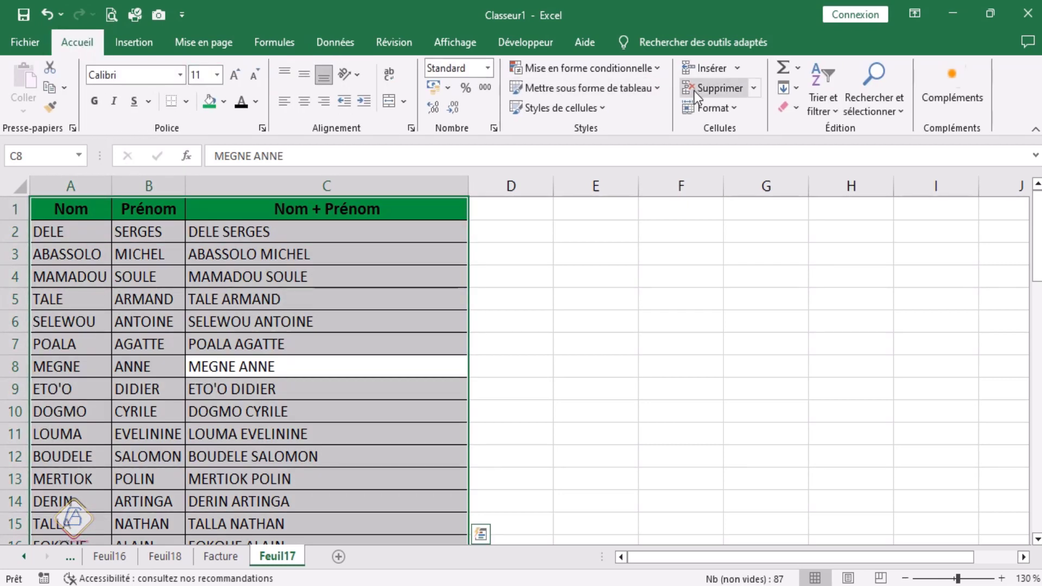
{"action": "left_click", "coordinate": [657, 72]}
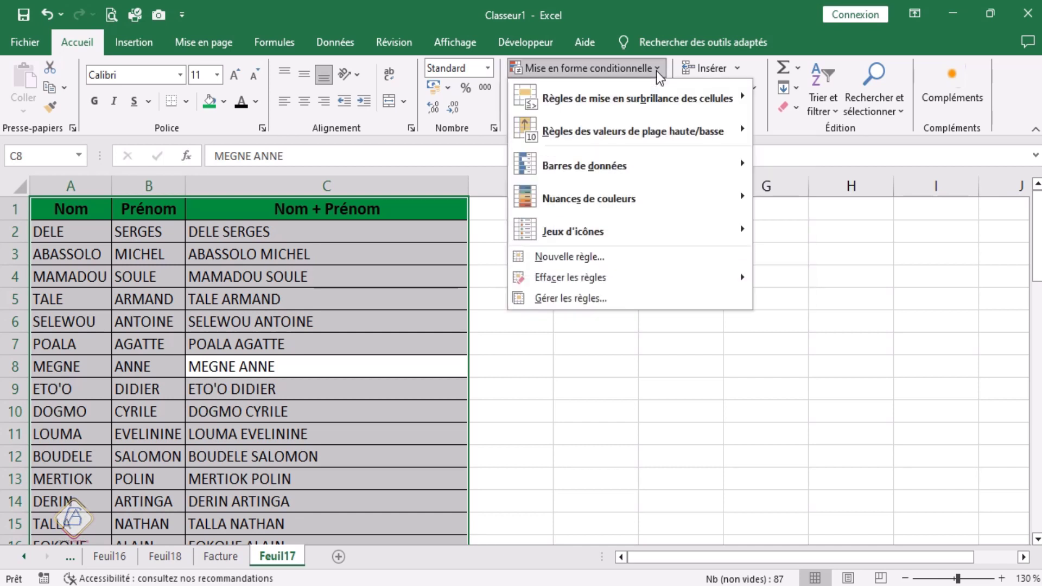
{"action": "mouse_move", "coordinate": [673, 101]}
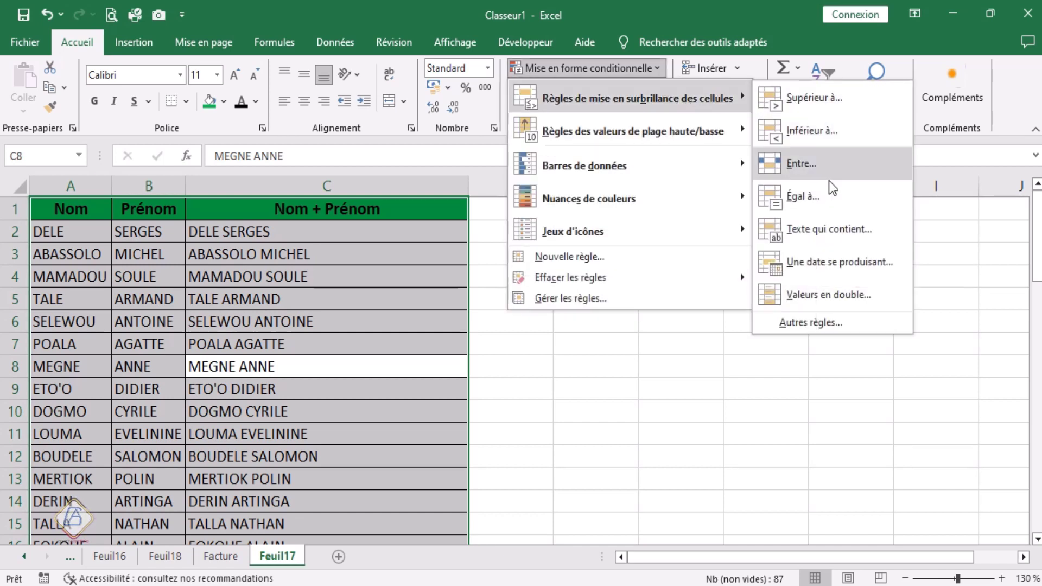
{"action": "left_click", "coordinate": [829, 294]}
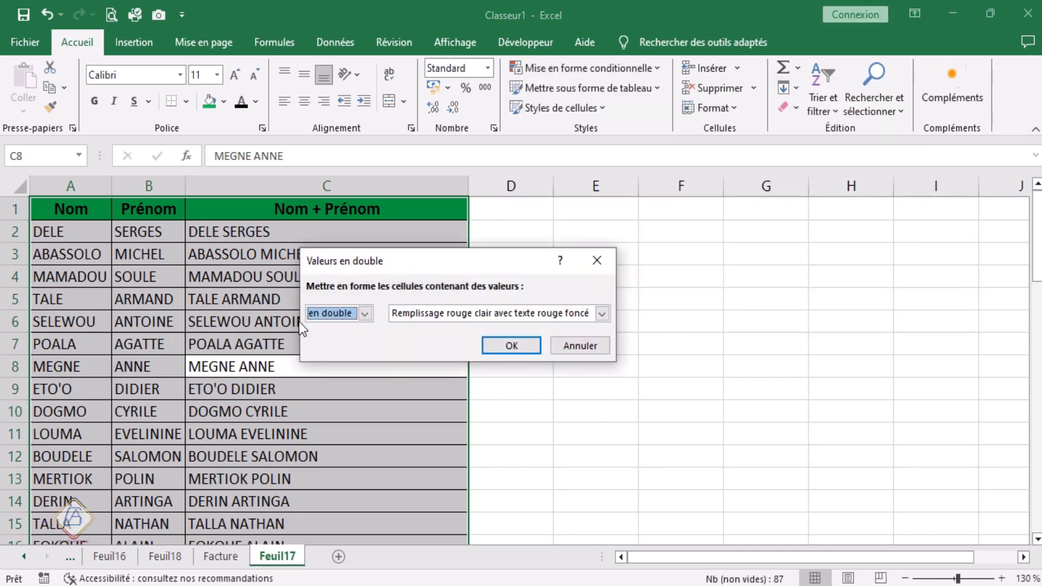
{"action": "left_click", "coordinate": [499, 343]}
{"action": "scroll", "coordinate": [337, 366], "scroll_direction": "down", "scroll_amount": 7}
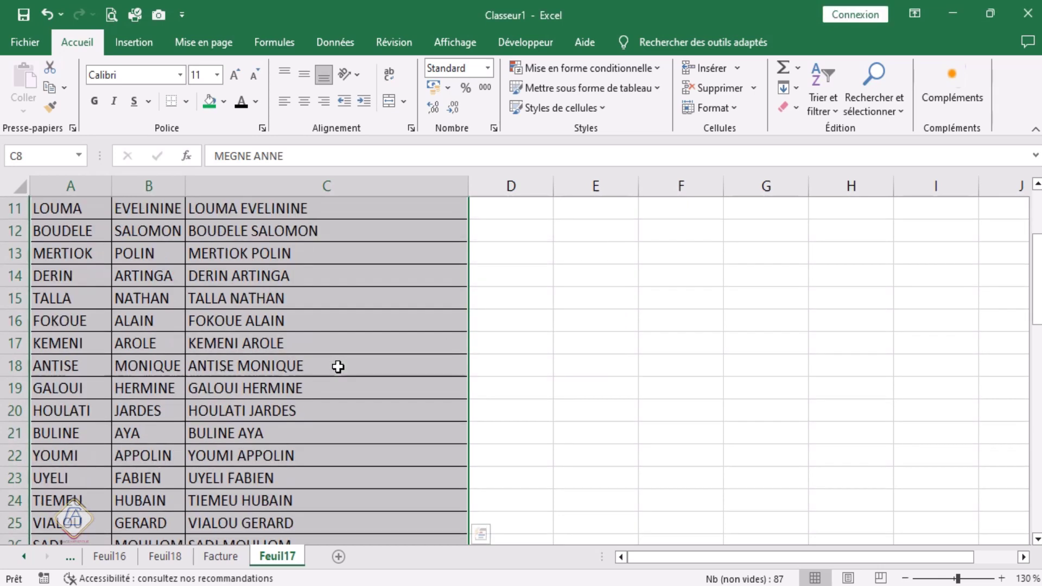
{"action": "scroll", "coordinate": [338, 366], "scroll_direction": "down", "scroll_amount": 2}
{"action": "scroll", "coordinate": [337, 366], "scroll_direction": "up", "scroll_amount": 8}
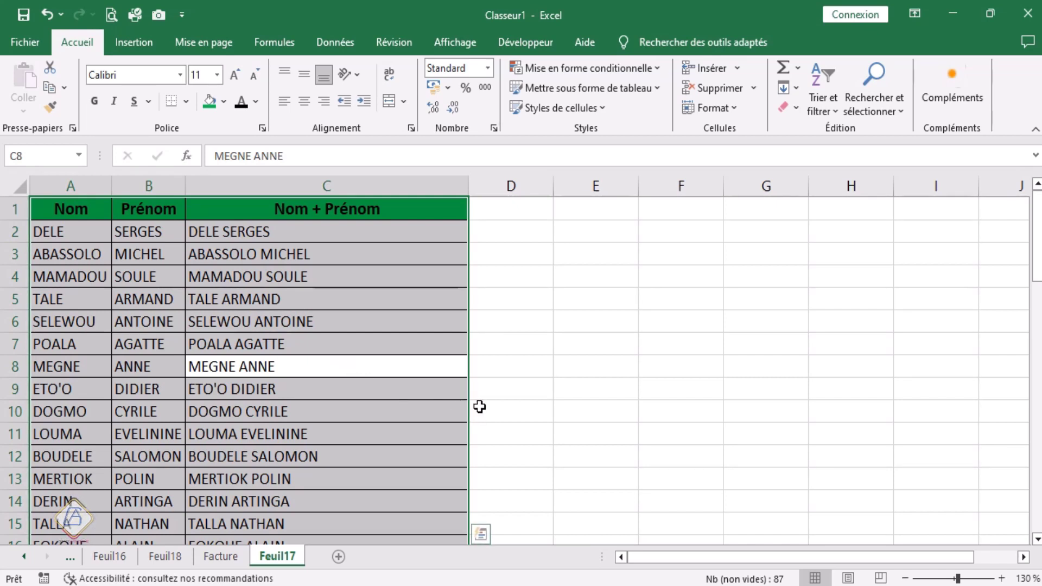
{"action": "scroll", "coordinate": [515, 399], "scroll_direction": "down", "scroll_amount": 2}
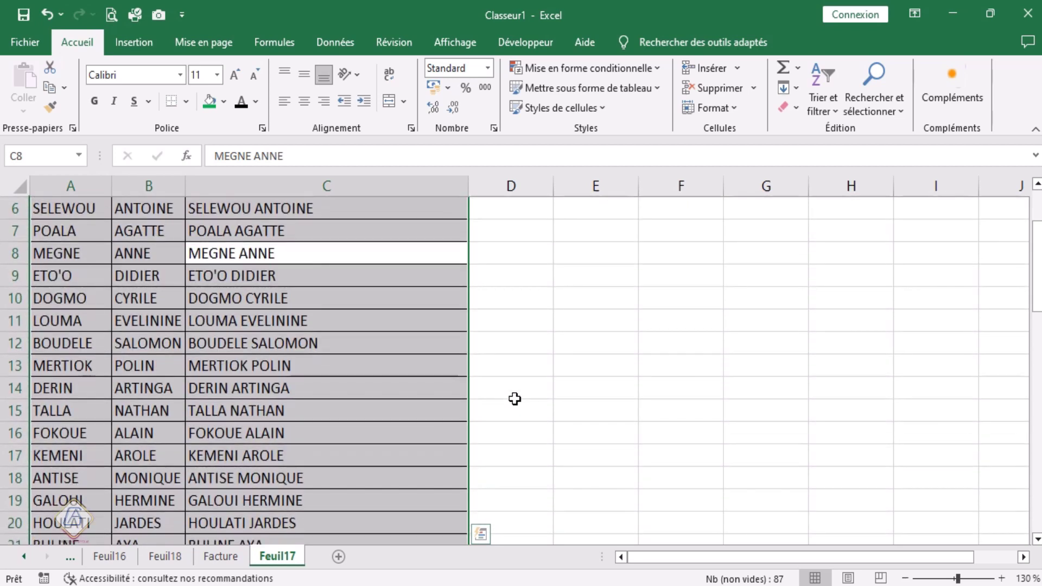